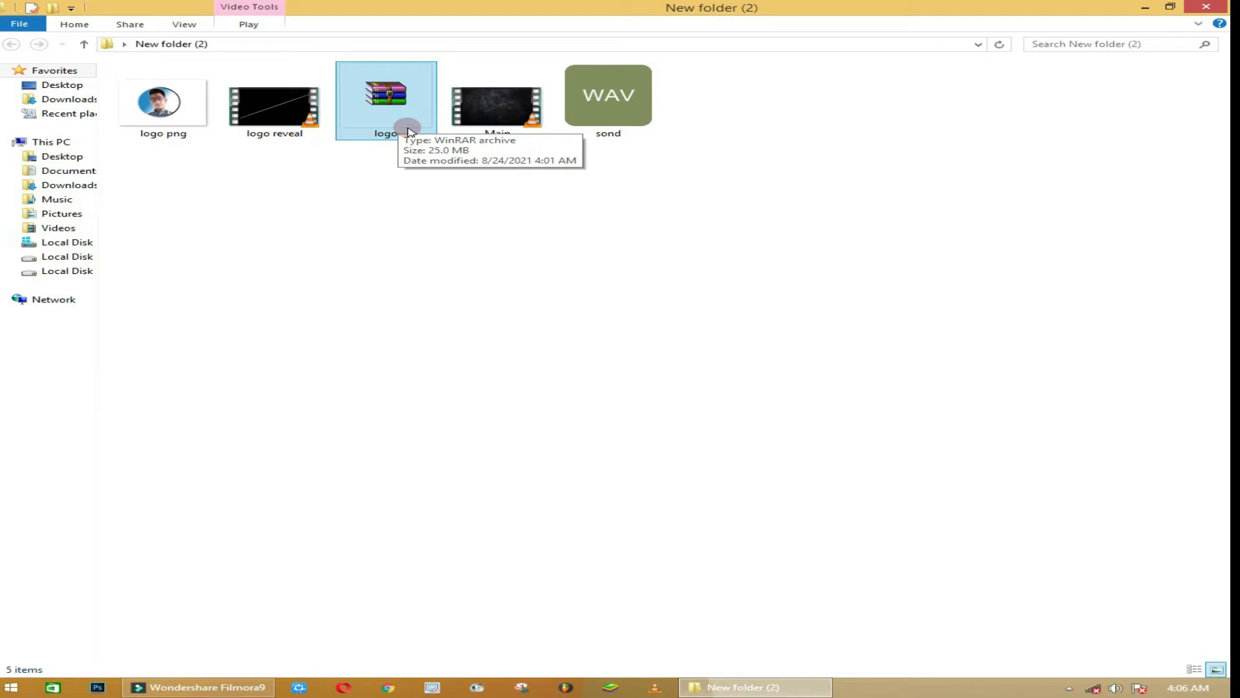
Import the logo png, logo reveal, Main background and sond files from New folder (2) into the Filmora9 project media
left_click(182, 110)
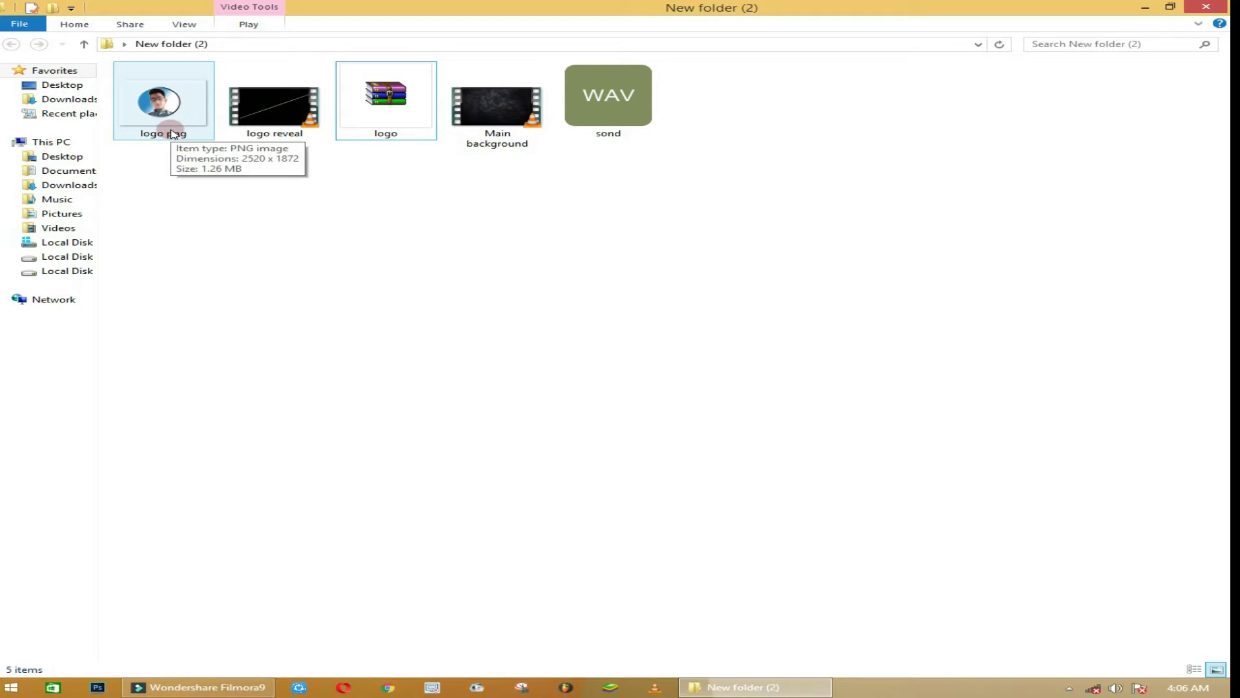
left_click(250, 145)
left_click(463, 179)
left_click_drag(153, 163, 264, 110)
left_click_drag(589, 137, 465, 256)
left_click(510, 236)
Place the Main background clip at the start of video track 1, keep the 1920 x 1080 25fps project settings, and play it
left_click(317, 214)
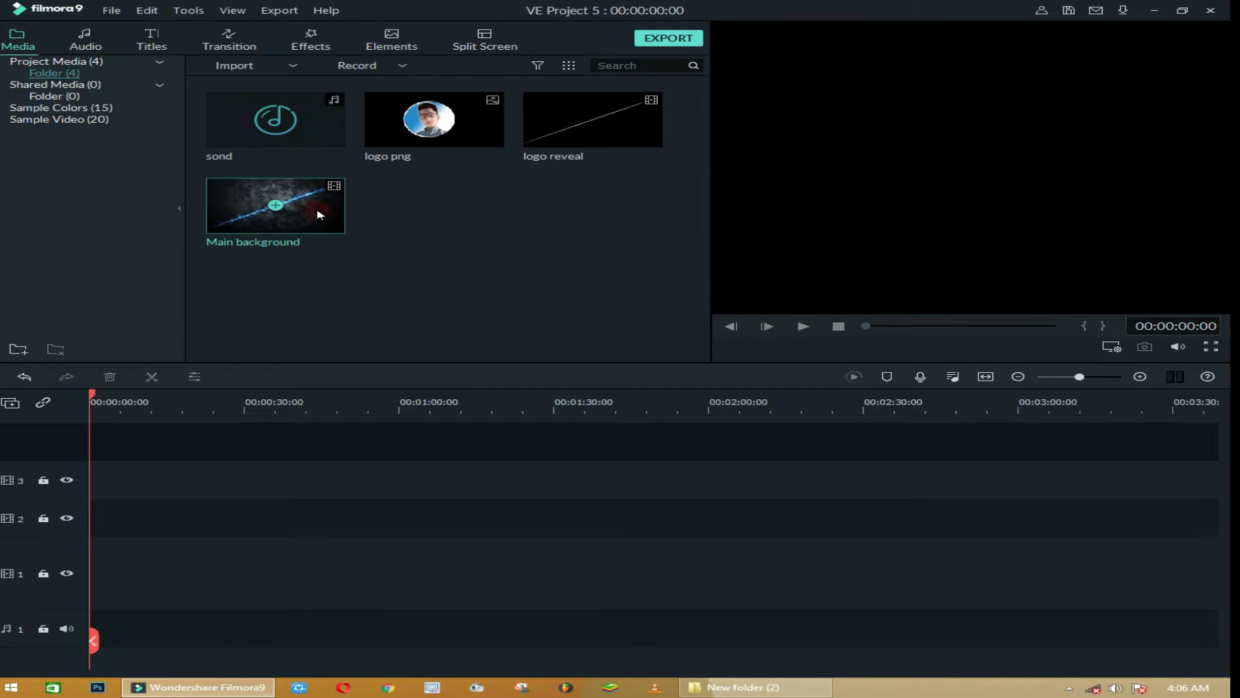
left_click_drag(327, 283, 61, 608)
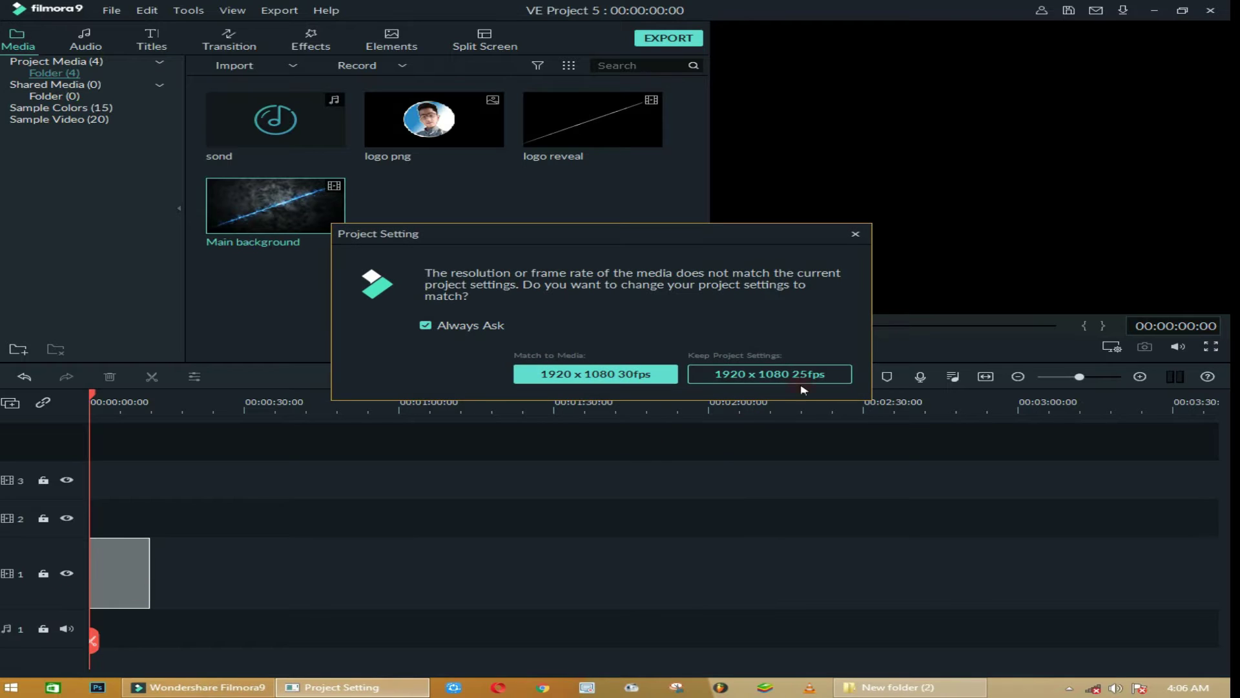
left_click(764, 375)
left_click(838, 327)
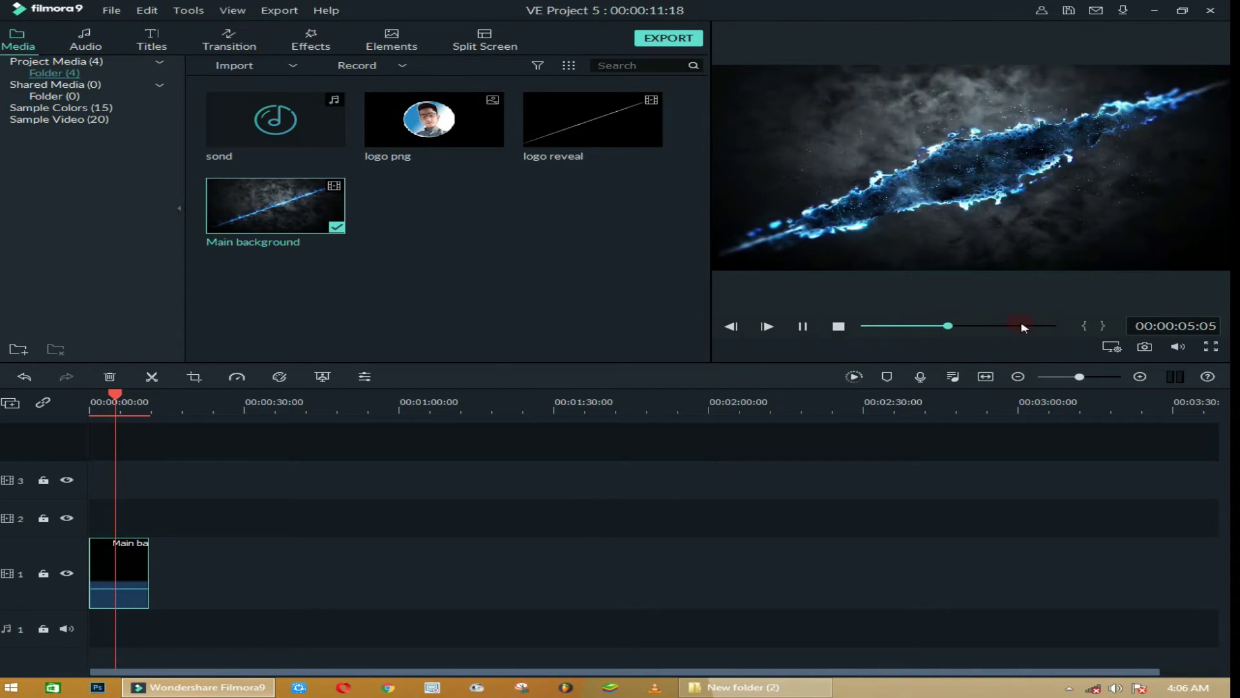
Set the Main background clip's blending mode to Screen
double_click(126, 555)
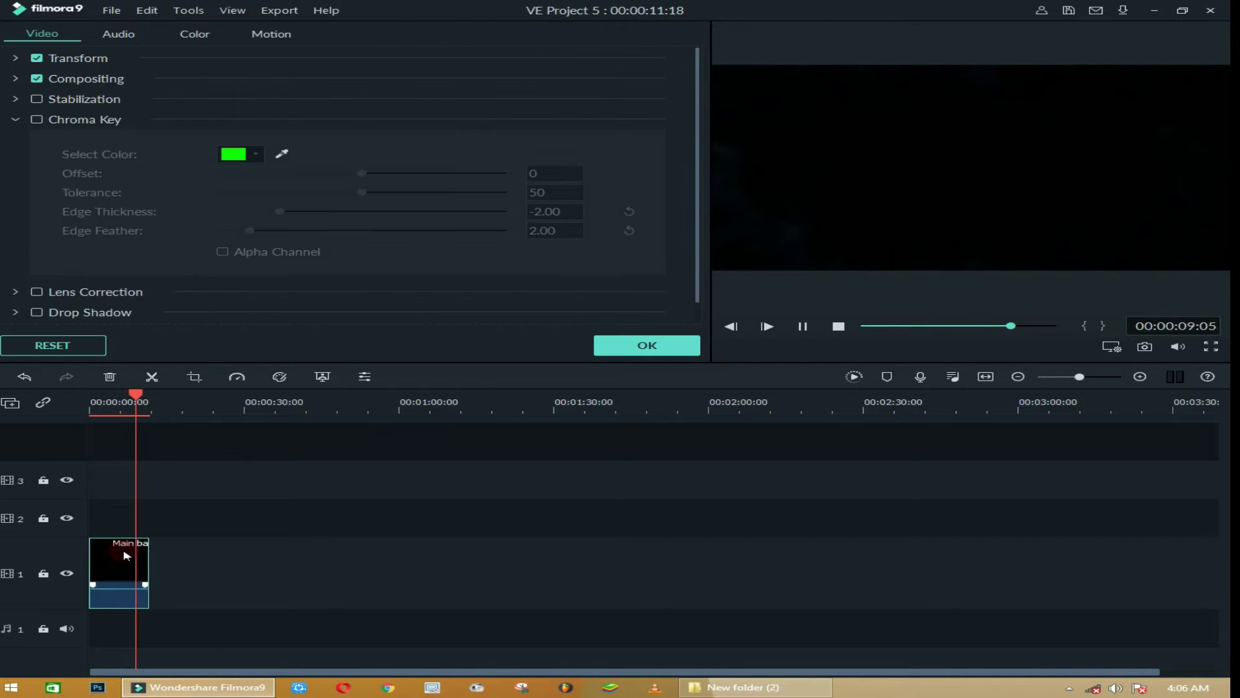
left_click(16, 58)
left_click(17, 58)
left_click(17, 79)
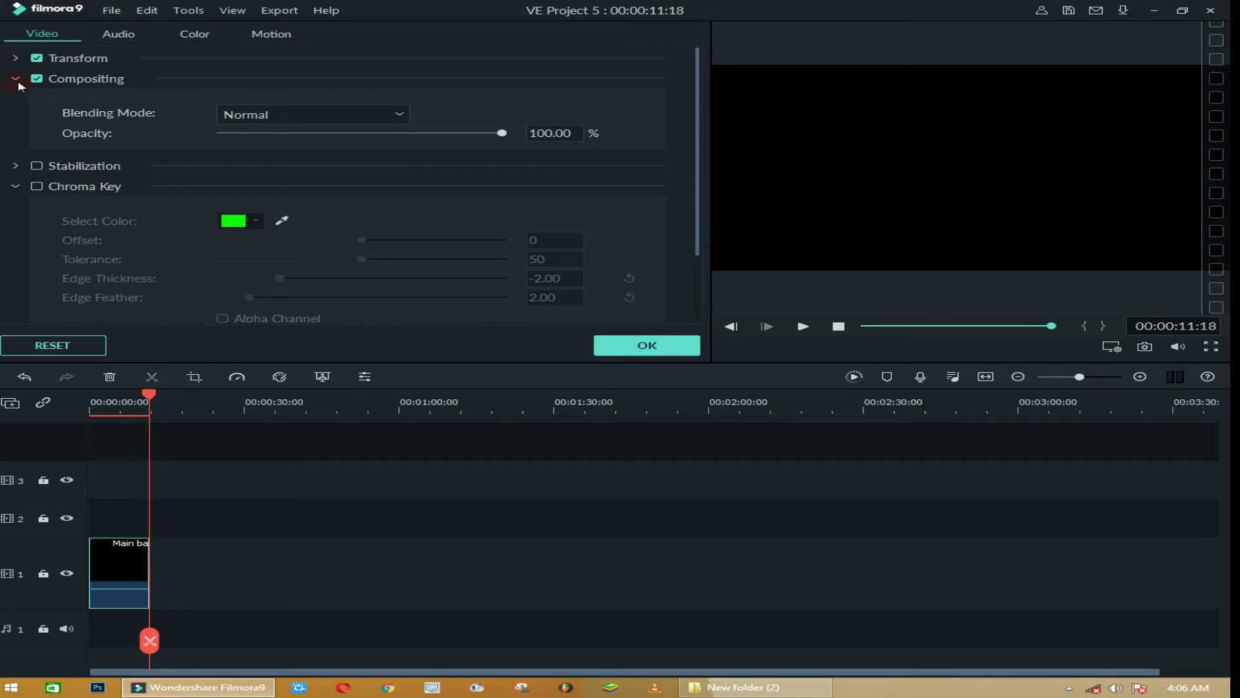
left_click(276, 117)
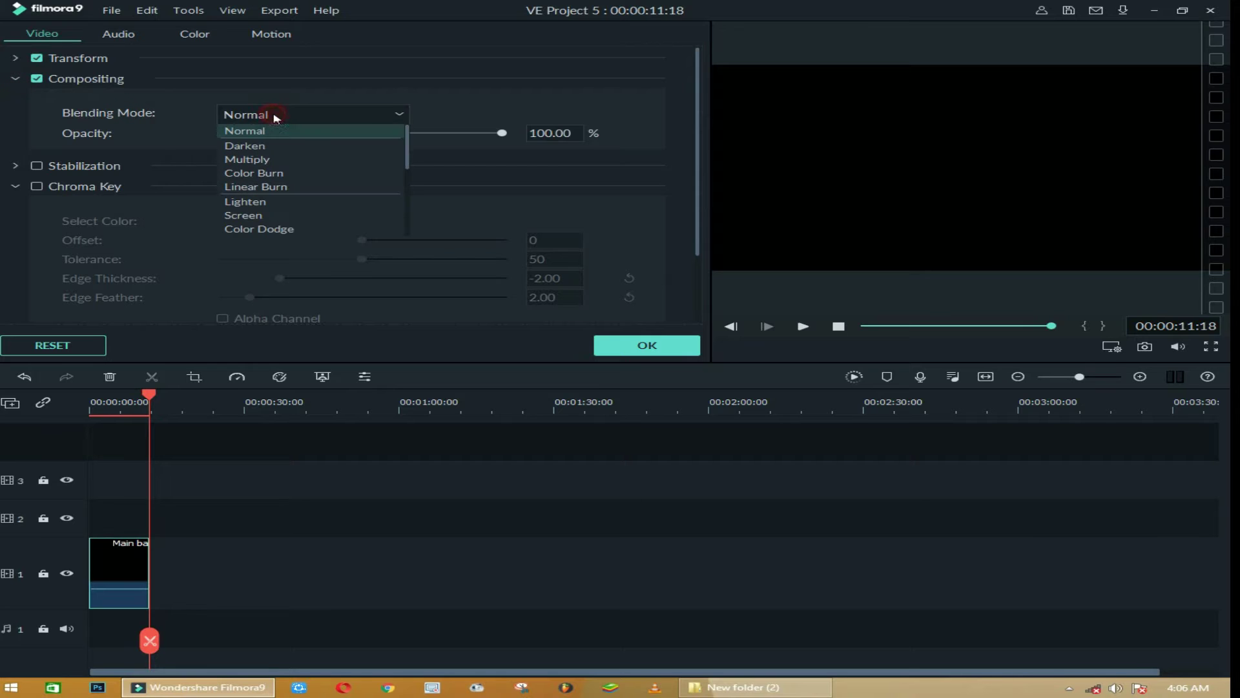
left_click(252, 216)
left_click(670, 351)
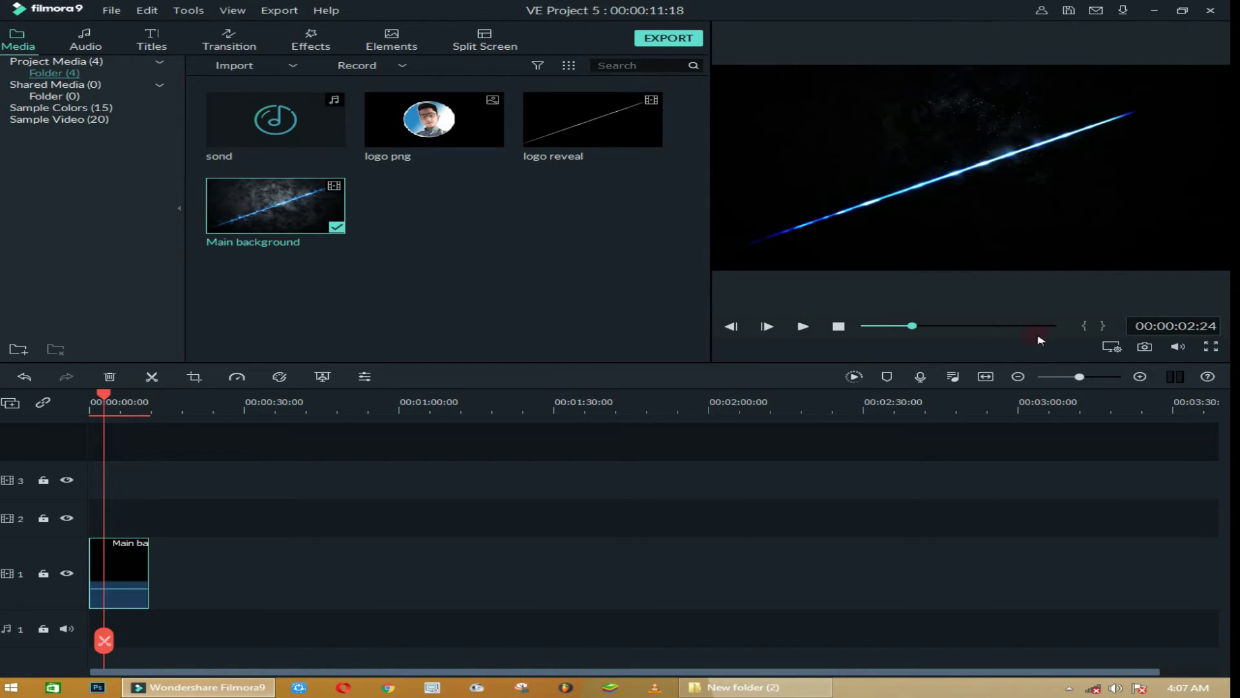
Move Main background up to track 2 and place the logo reveal clip on track 1, starting at 00:00:02:24
left_click_drag(596, 146, 198, 591)
left_click_drag(126, 557, 126, 520)
left_click_drag(206, 567, 125, 570)
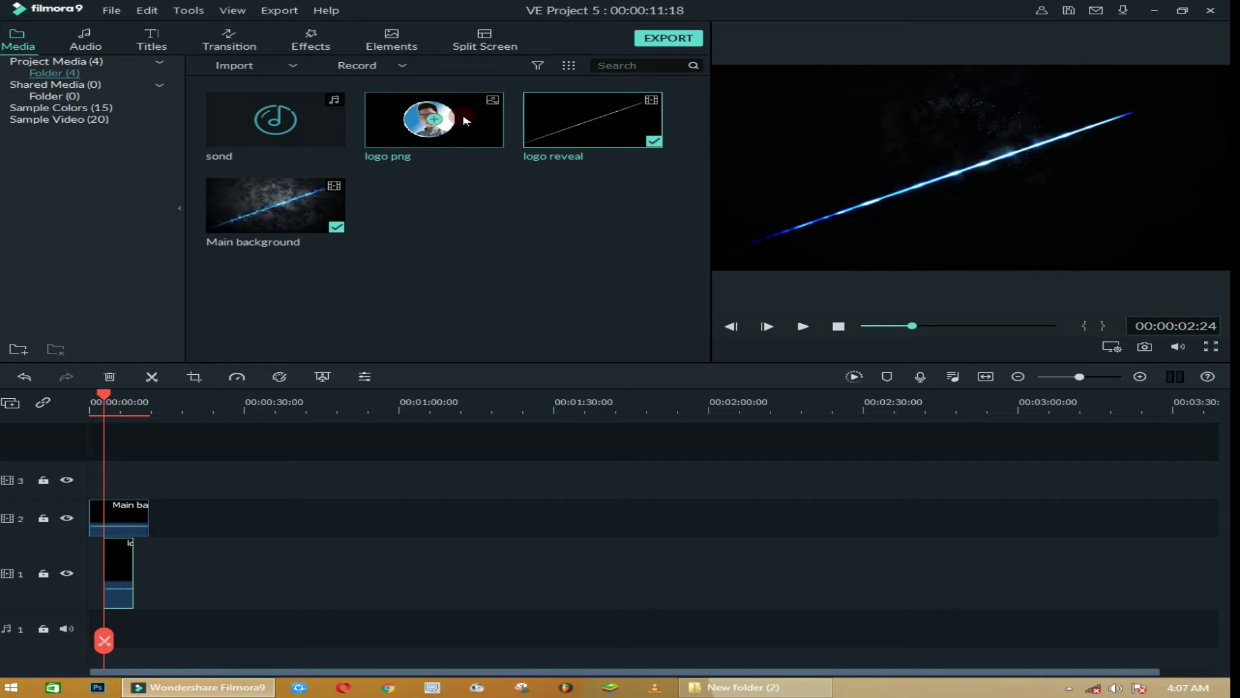
key("space")
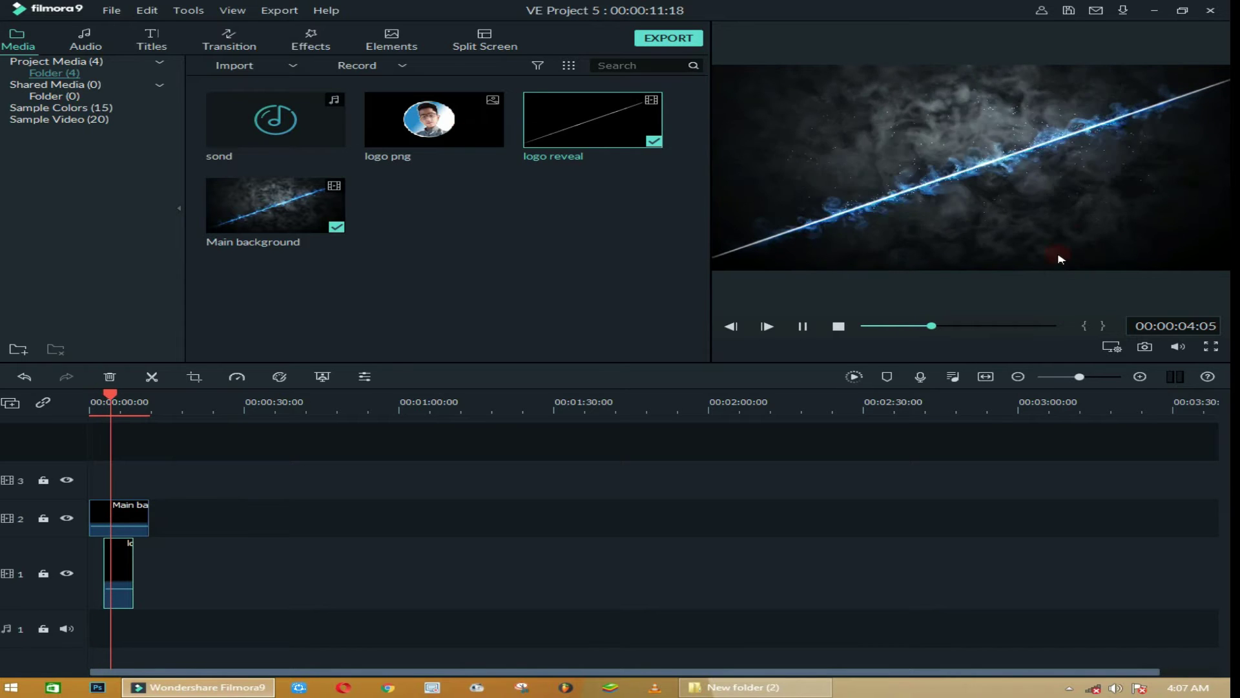
key("space")
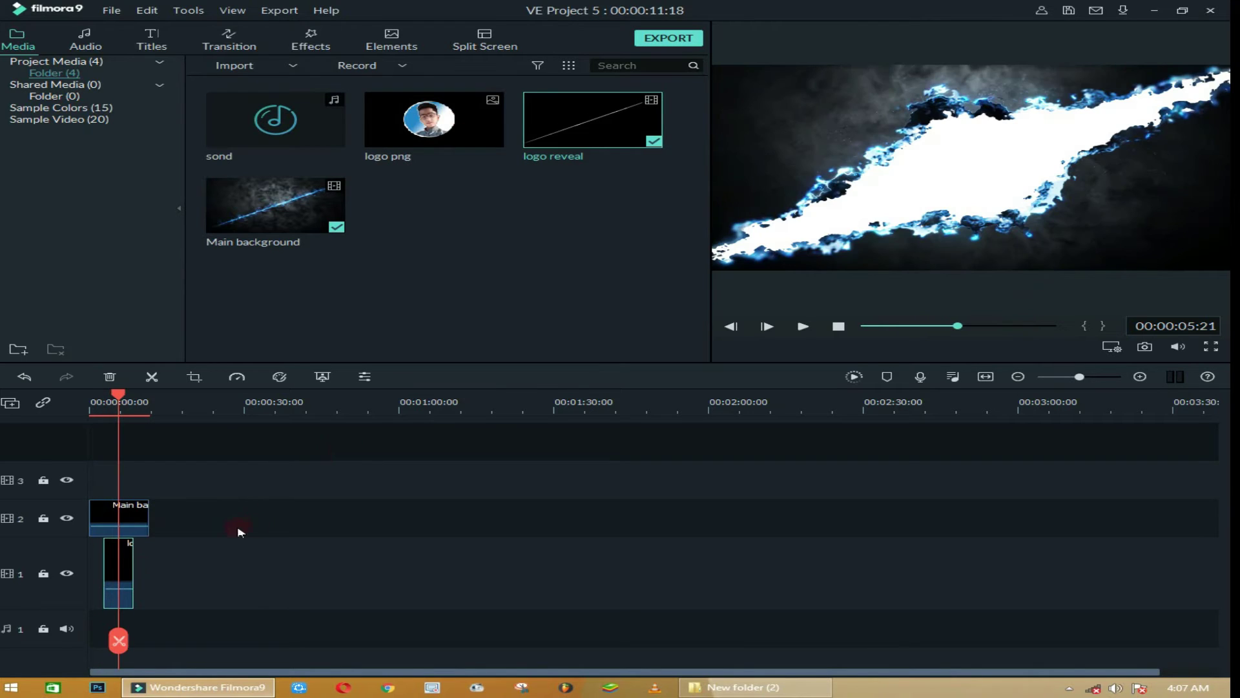
Set the logo reveal clip's blending mode to Multiply and play the sequence from the start
double_click(117, 570)
left_click(285, 115)
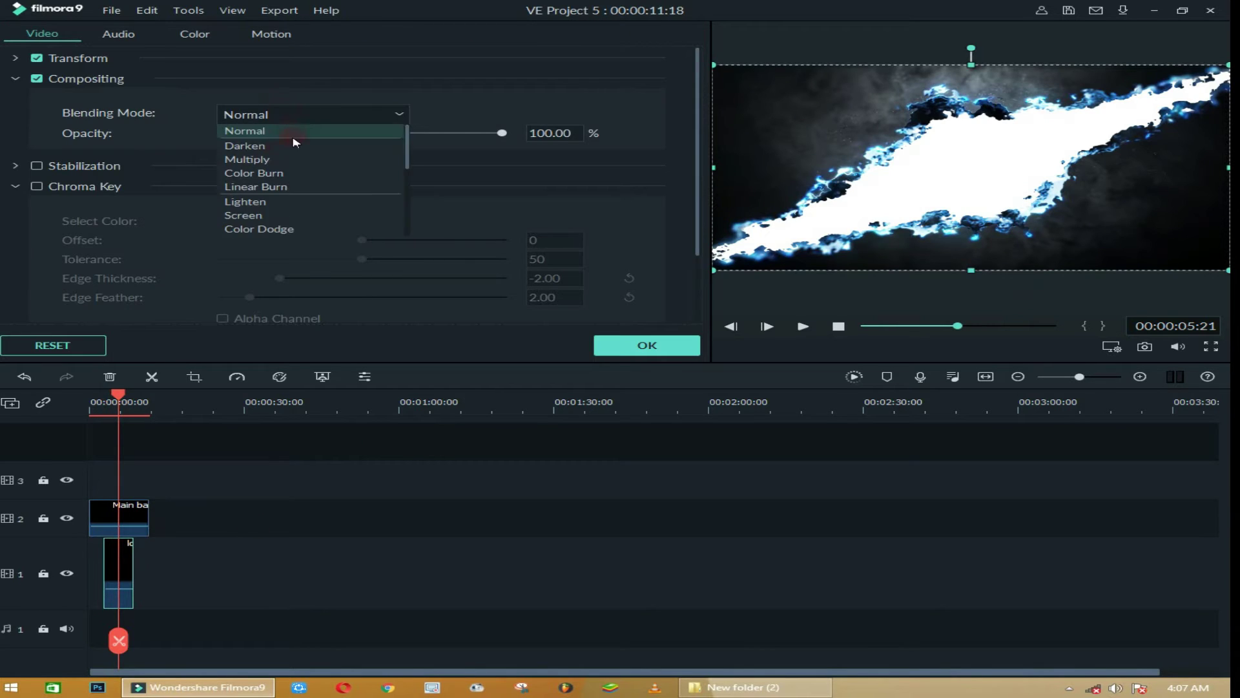
left_click(249, 161)
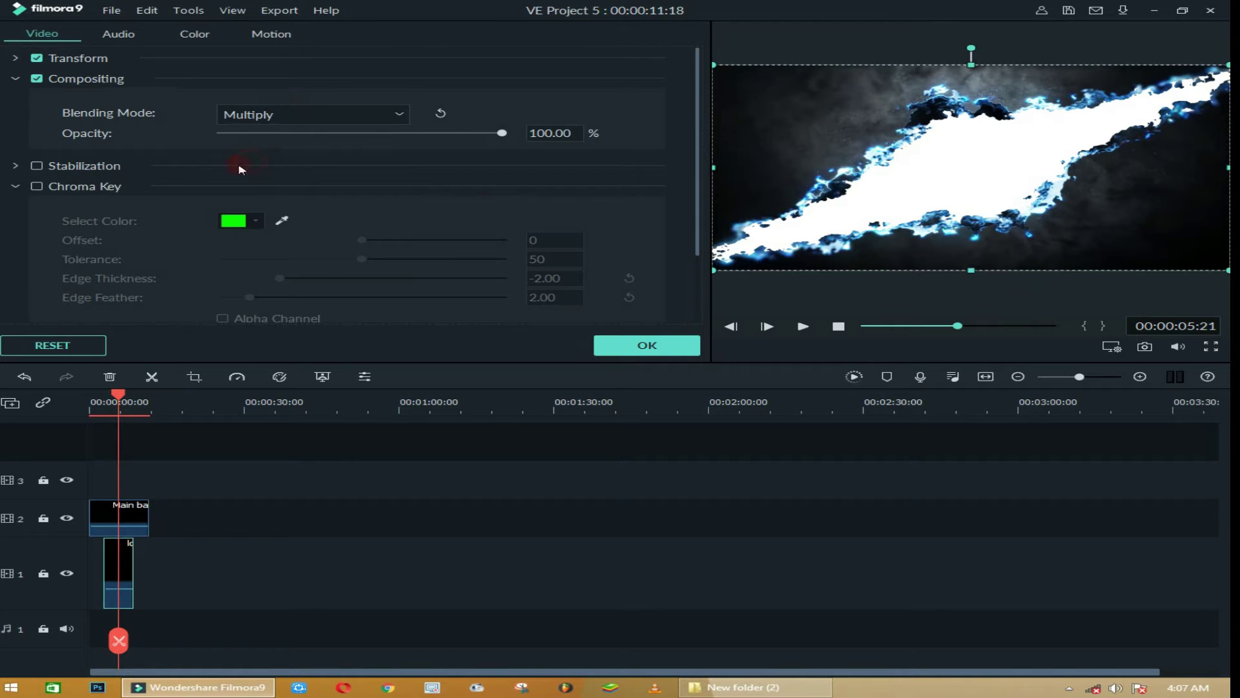
left_click(666, 348)
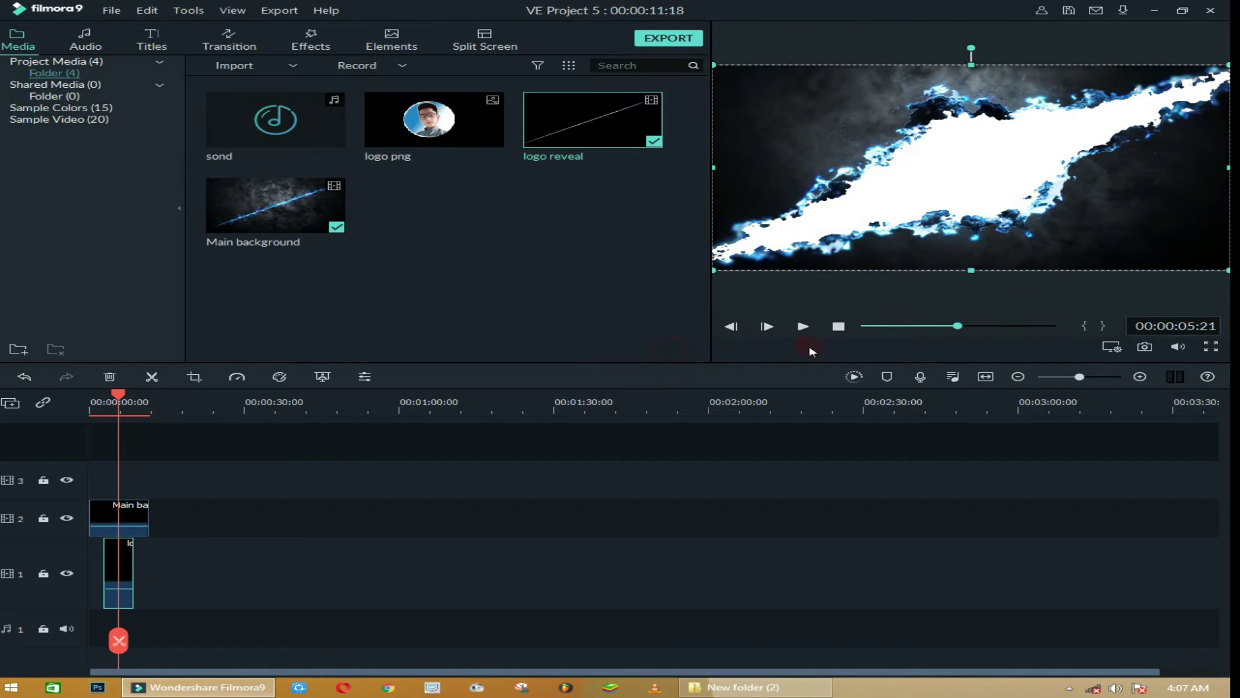
left_click(835, 329)
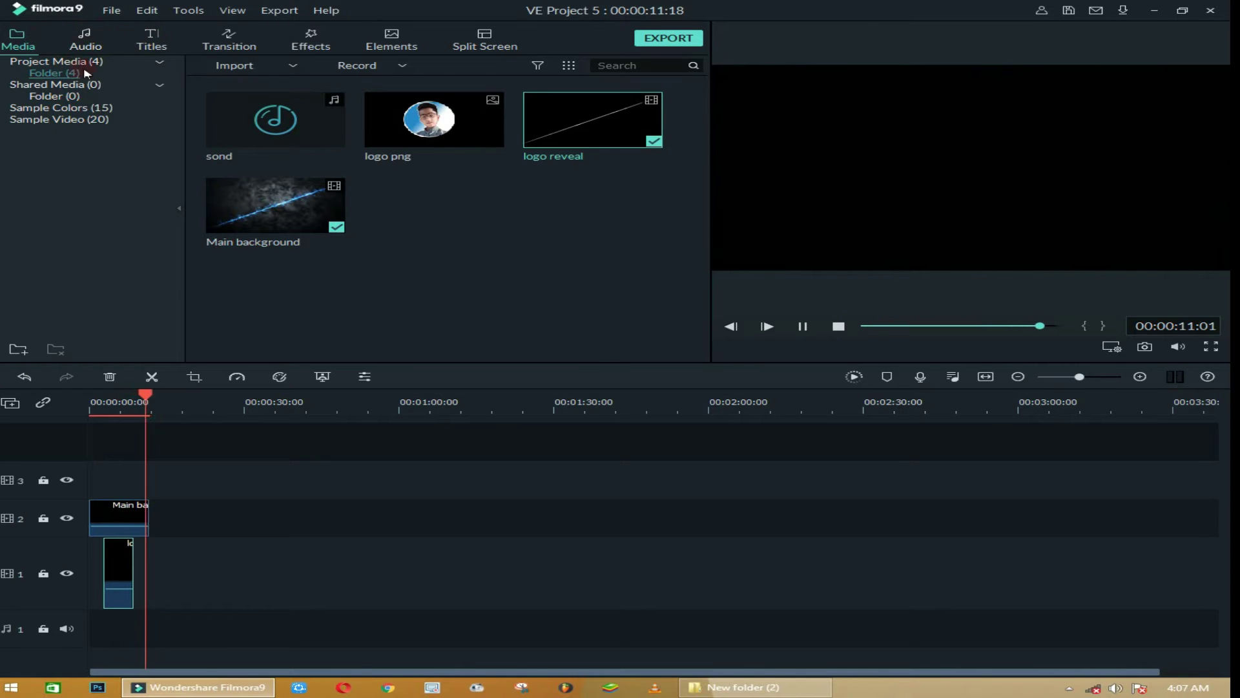
Add a Black sample color clip beneath the other two clips from the timeline start and extend it to about 00:00:14:13
left_click(90, 108)
mouse_move(302, 142)
left_click_drag(555, 559, 278, 575)
left_click_drag(204, 499, 137, 491)
left_click_drag(287, 603, 167, 555)
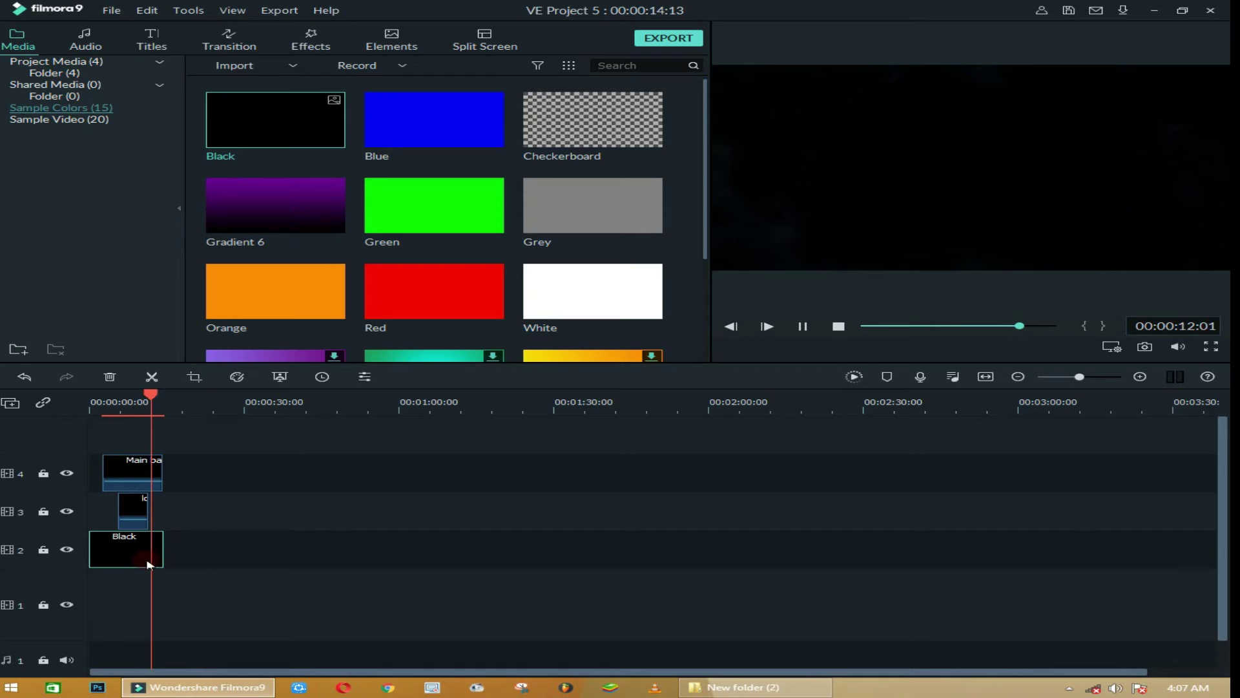
left_click(838, 328)
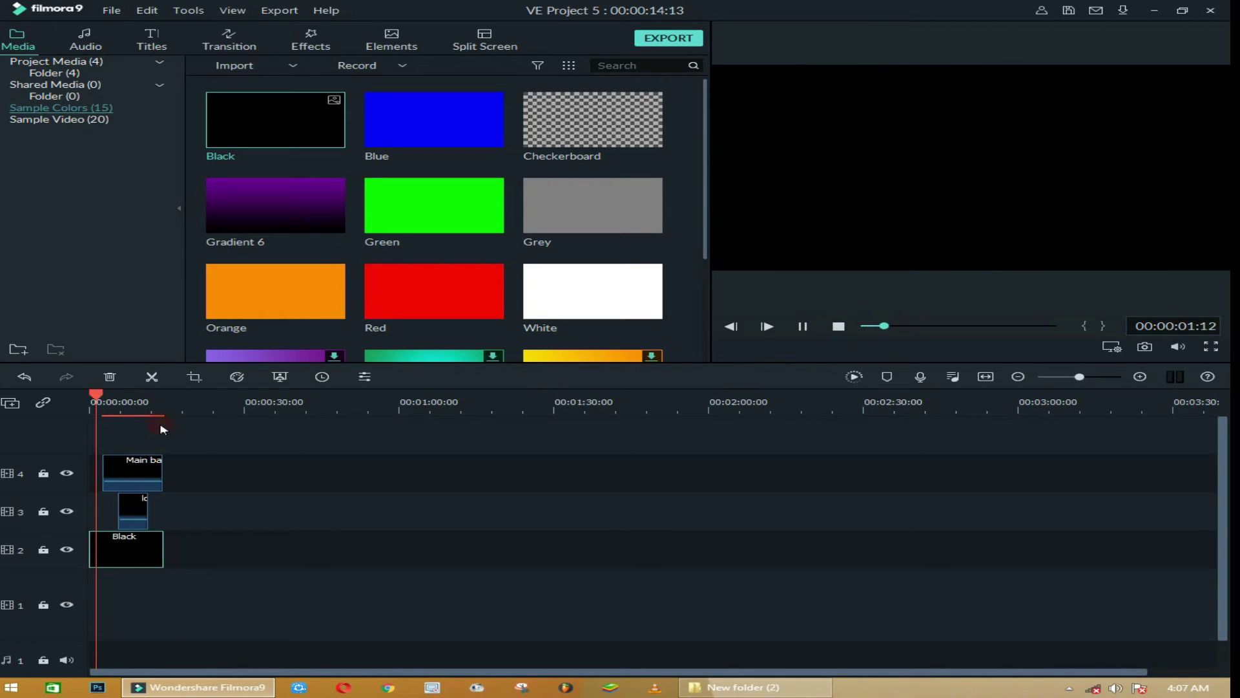
Move the Main background clip back to the timeline start and the logo reveal clip to 00:00:03:11
left_click_drag(160, 464, 146, 464)
left_click(133, 507)
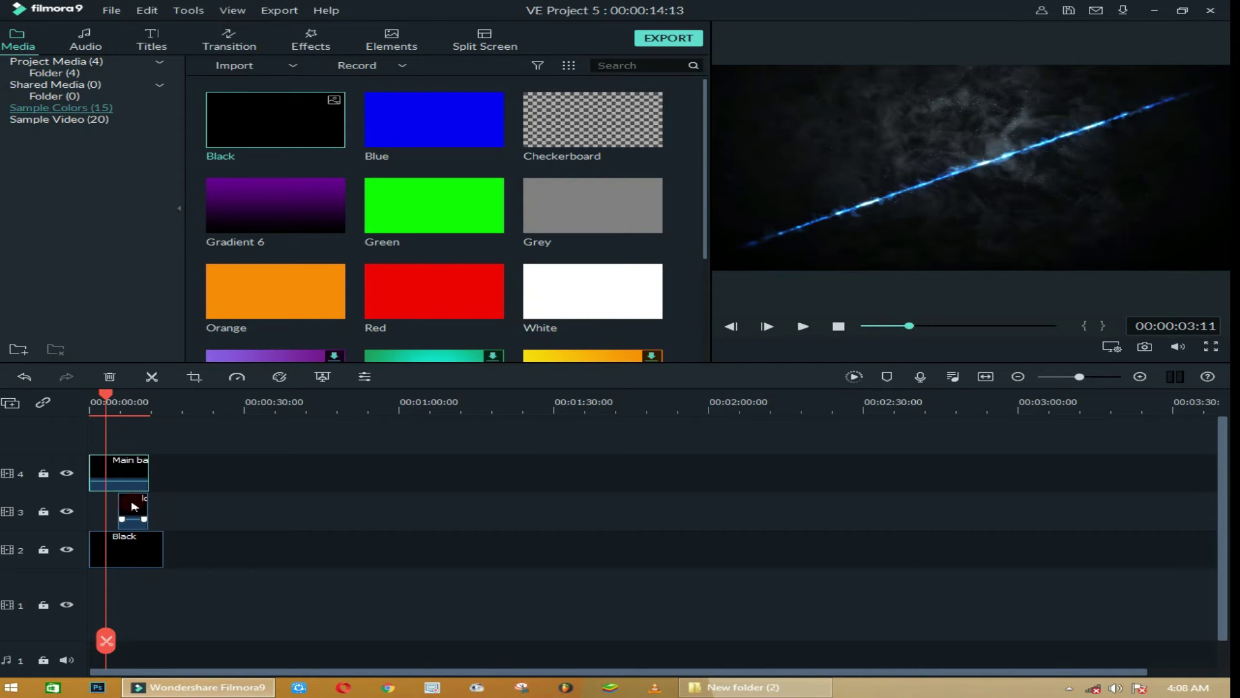
left_click_drag(129, 502, 131, 504)
Trim the end of the Black clip to about 00:00:12:03, close to the end of Main background
key("space")
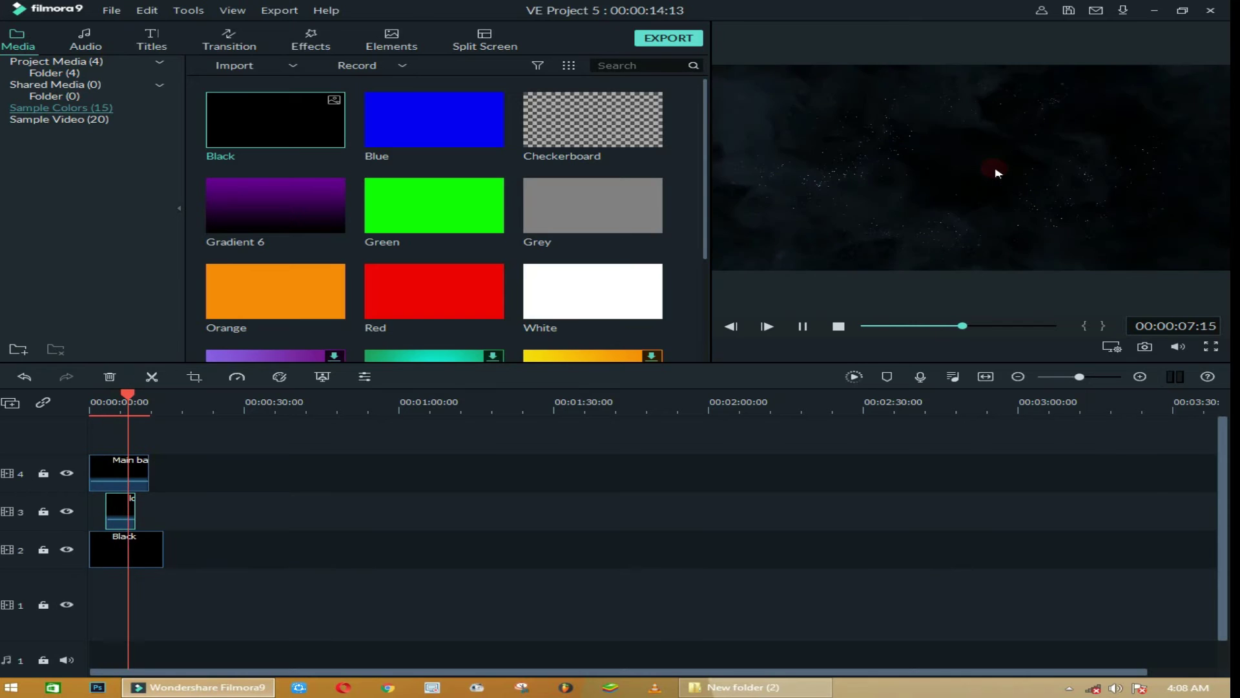
left_click(68, 62)
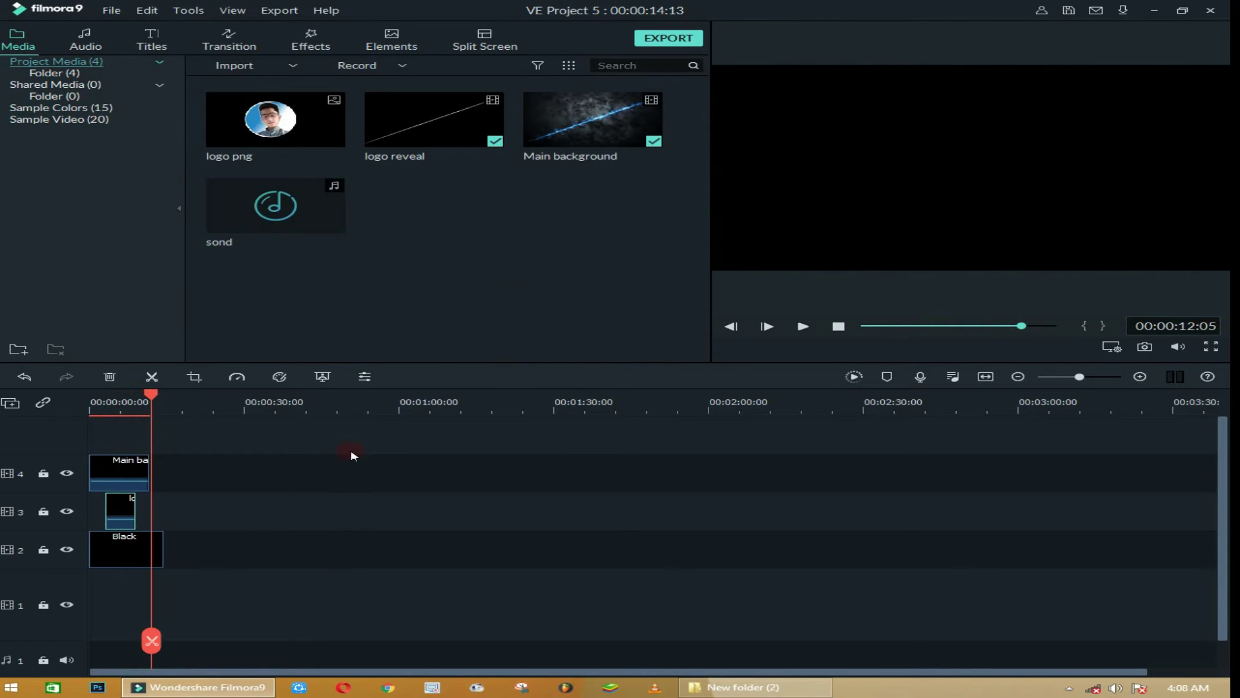
left_click_drag(166, 552, 155, 555)
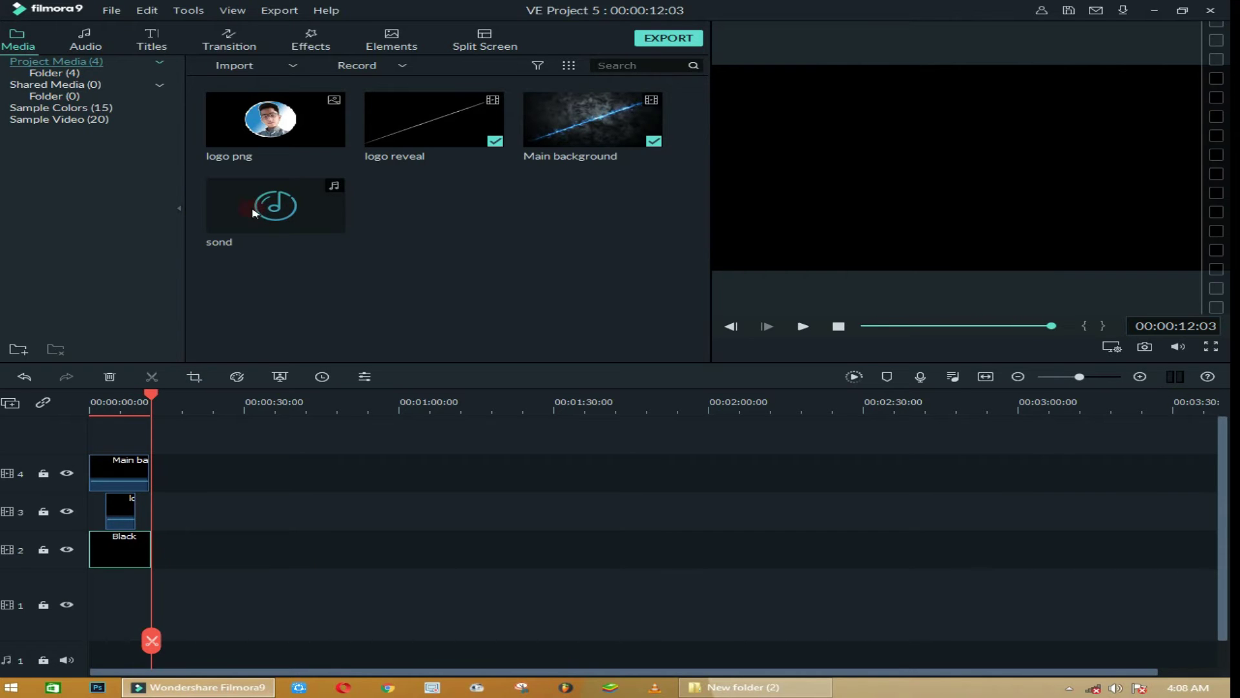
Insert the logo png image between logo reveal and Black, starting with logo reveal and ending with Main background, and preview the animation
left_click_drag(203, 322, 119, 591)
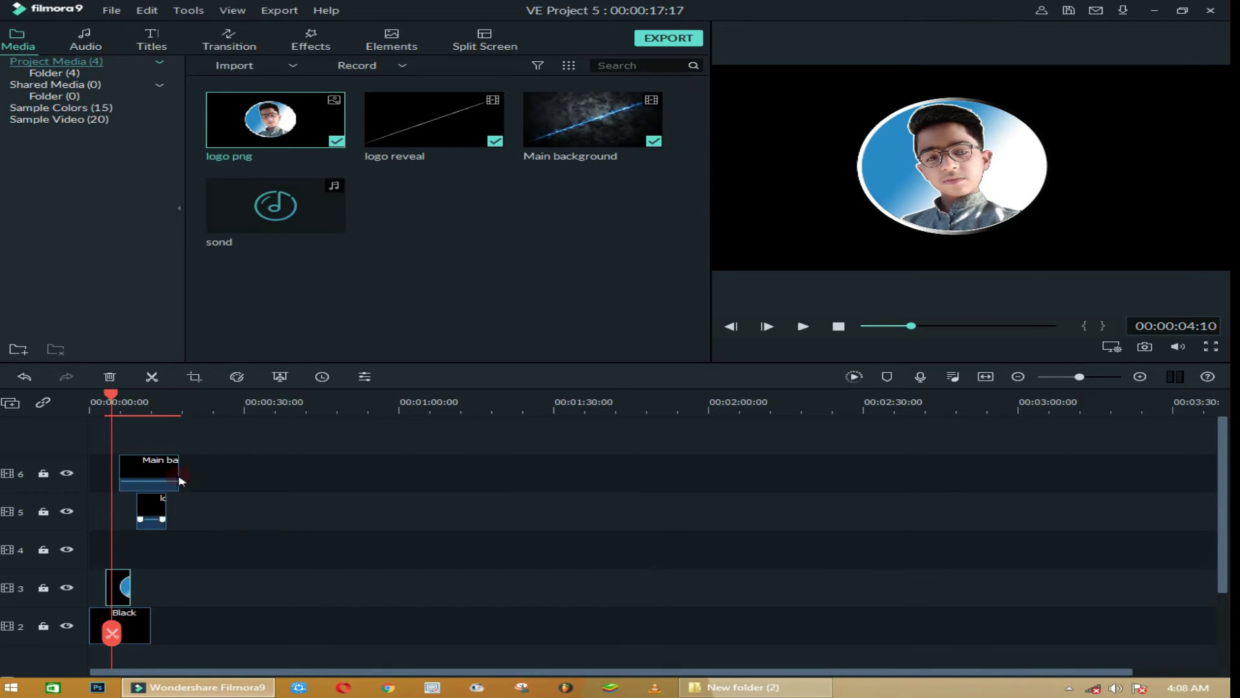
left_click_drag(153, 513, 147, 547)
left_click(838, 328)
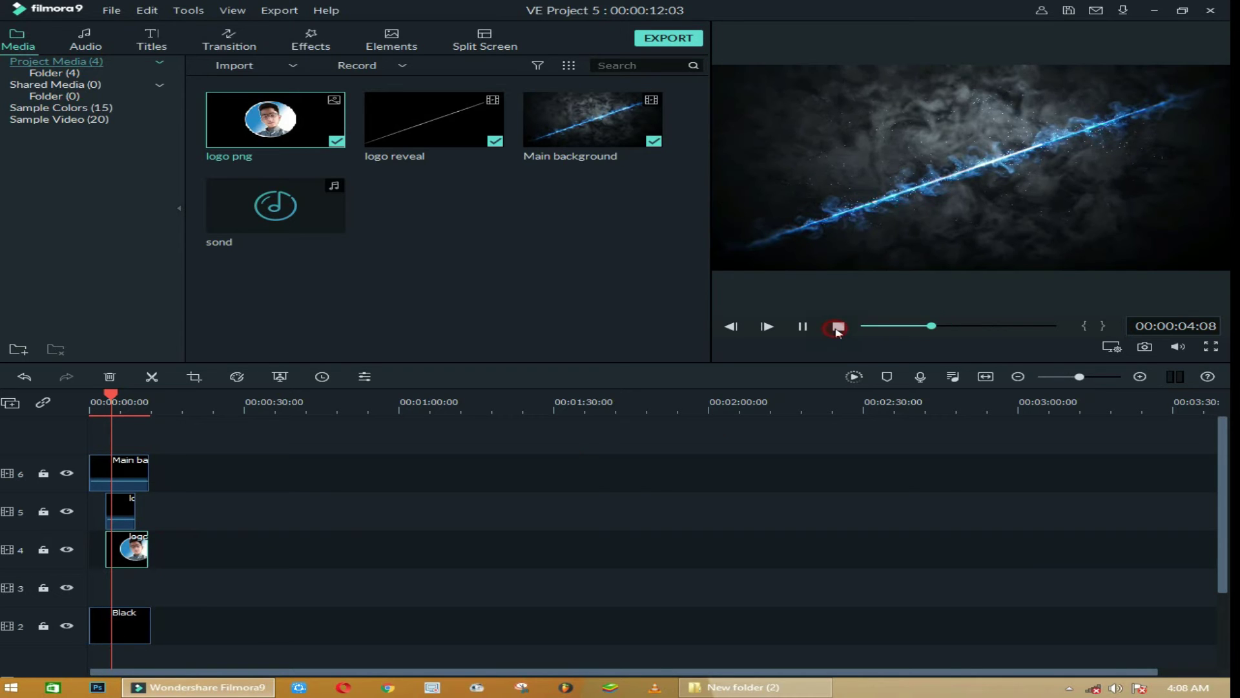
left_click(838, 327)
left_click(838, 326)
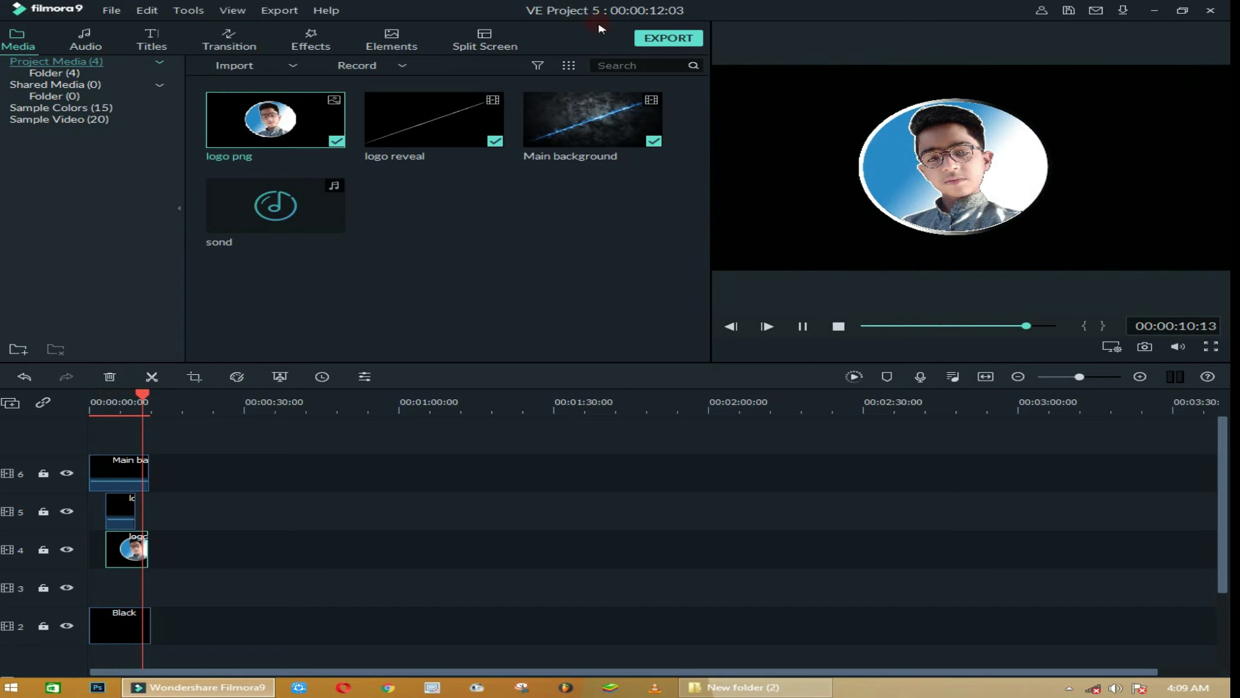
left_click(833, 328)
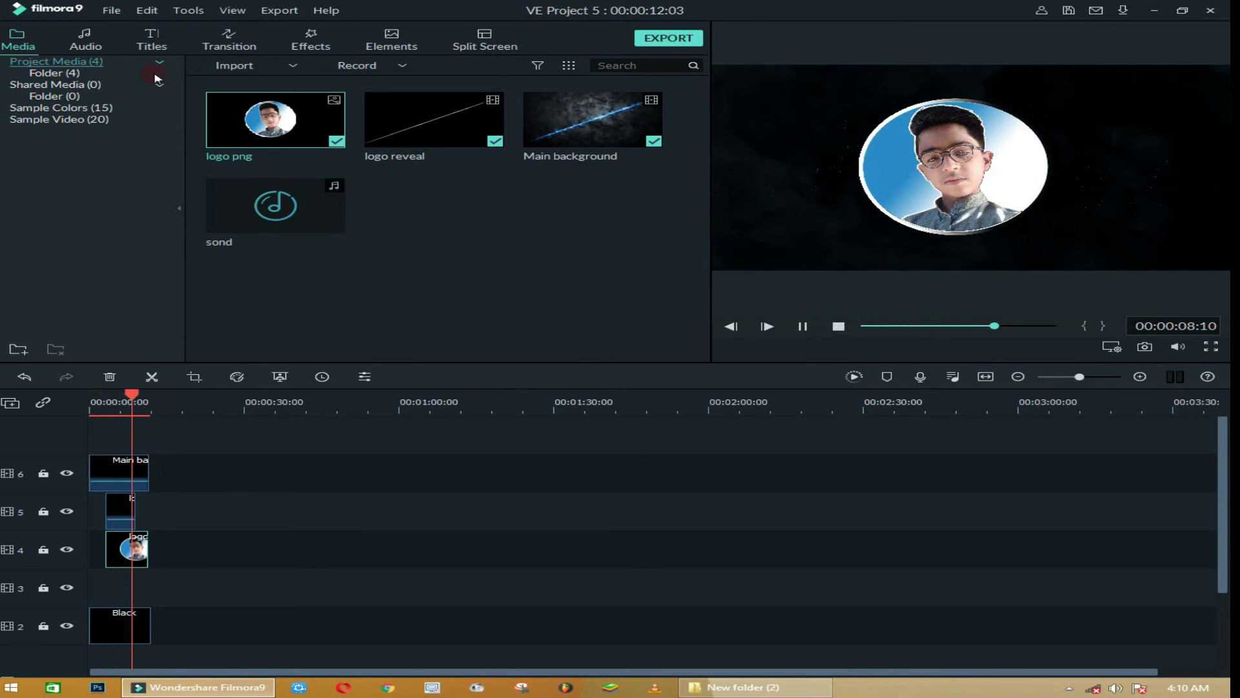
Place the sond audio at the start of audio track 1 and play the sequence with sound
left_click_drag(310, 188, 77, 592)
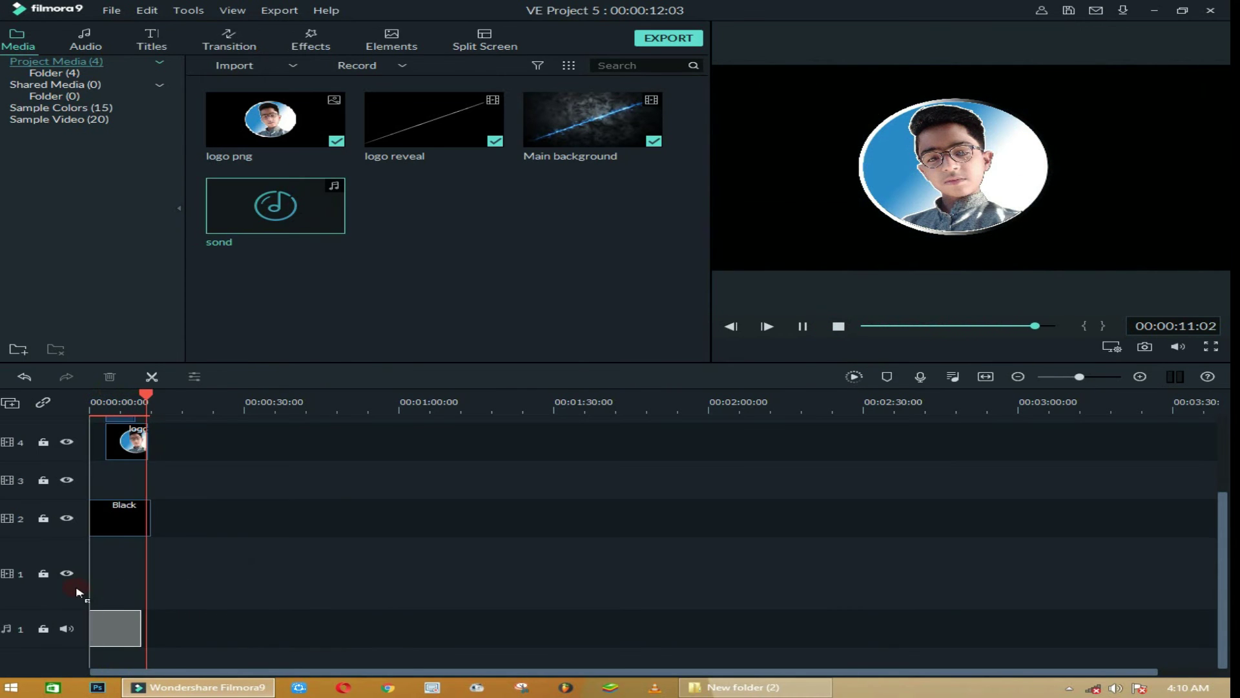
left_click_drag(172, 591, 172, 590)
left_click(839, 326)
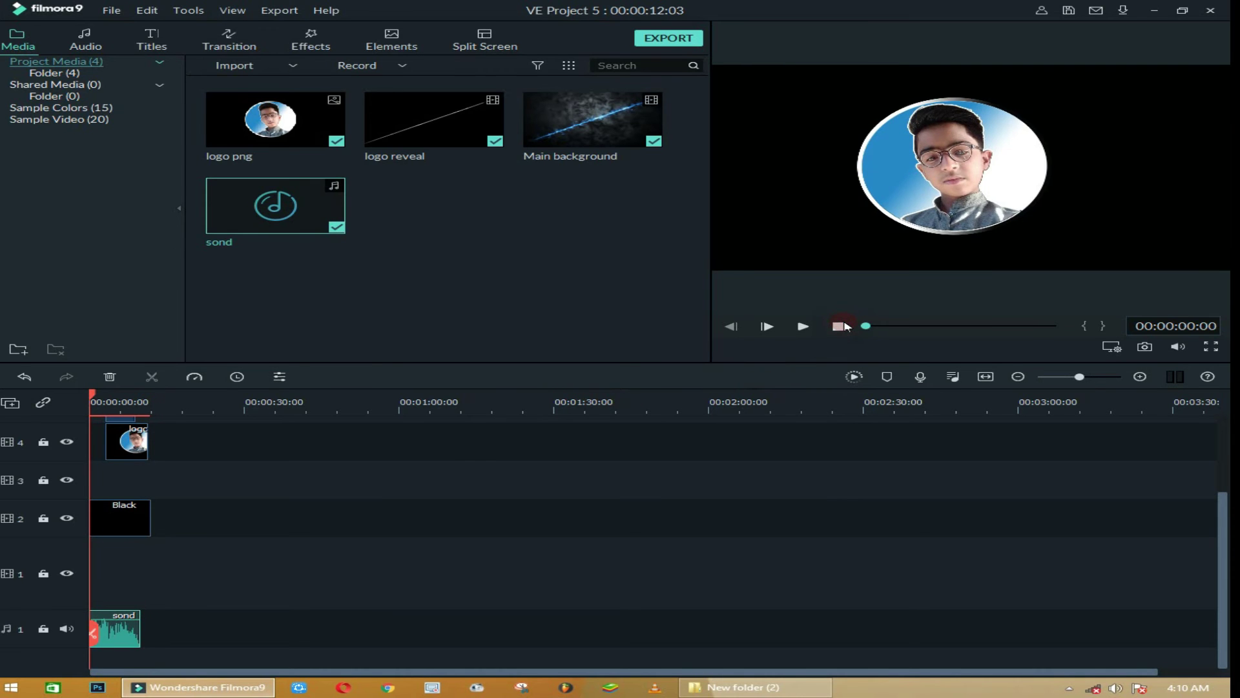
key("space")
scroll(788, 436, "up", 3)
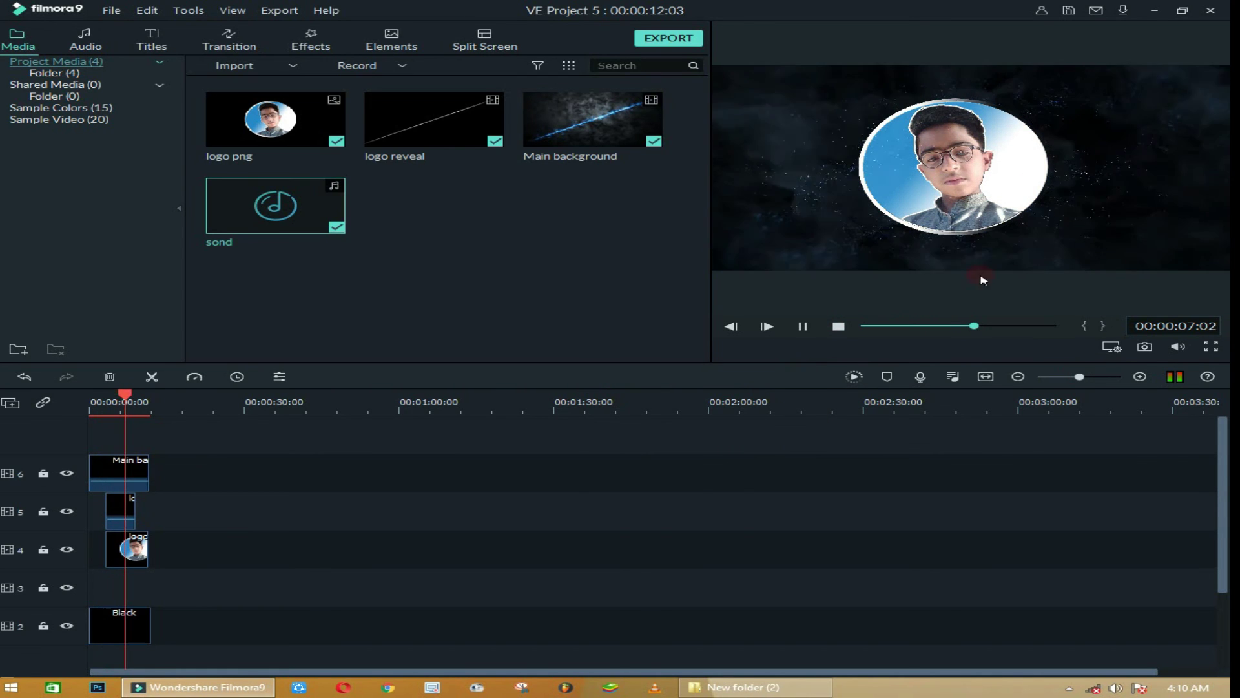
key("space")
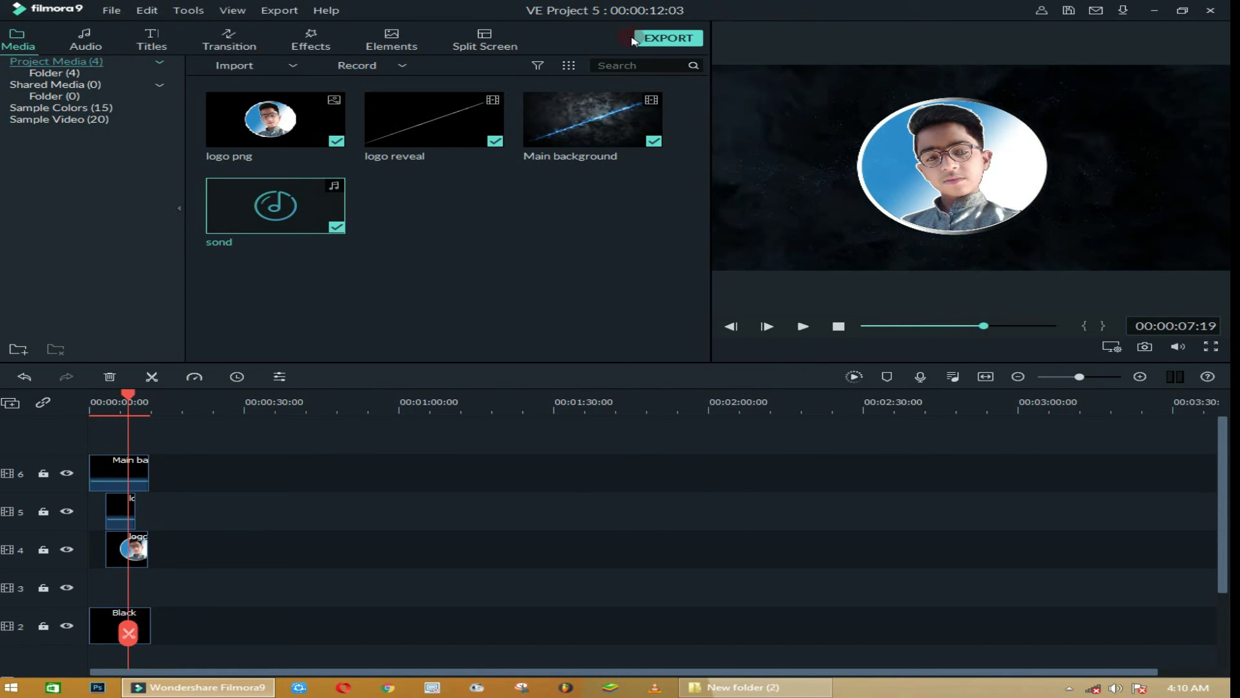
Export the project as an MP4 named My Video to New folder (2) on the Desktop
left_click(667, 38)
left_click(798, 355)
left_click(798, 261)
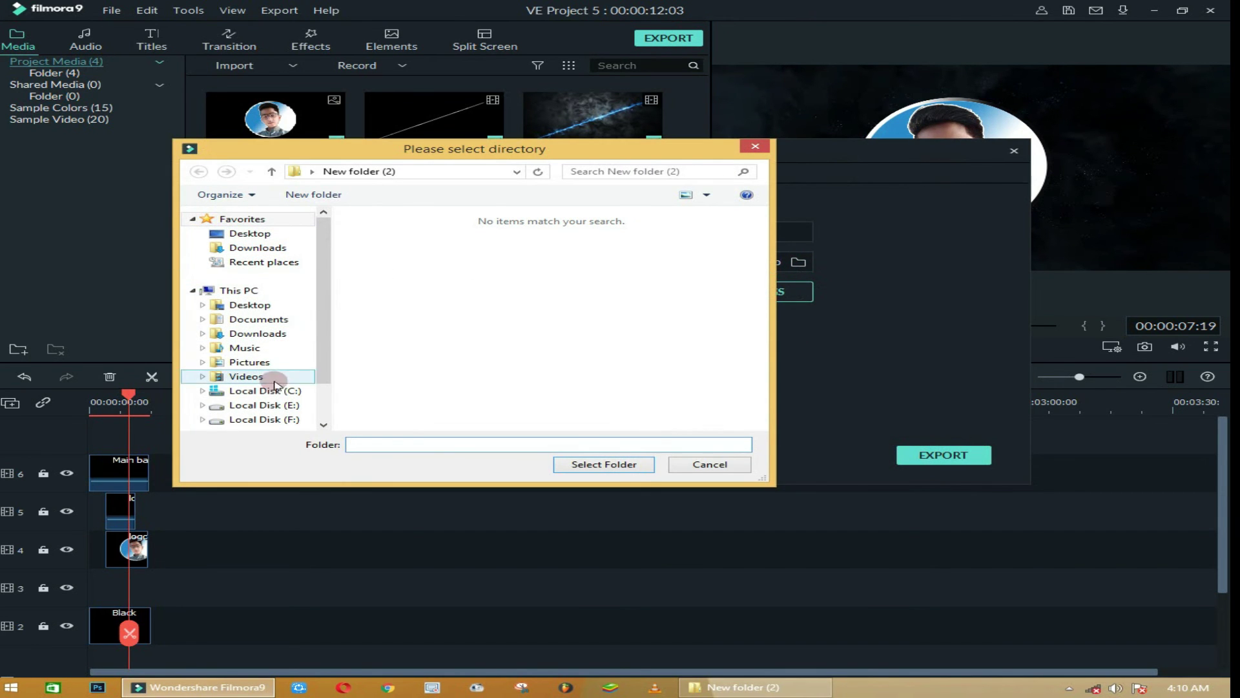
left_click(251, 334)
left_click(249, 305)
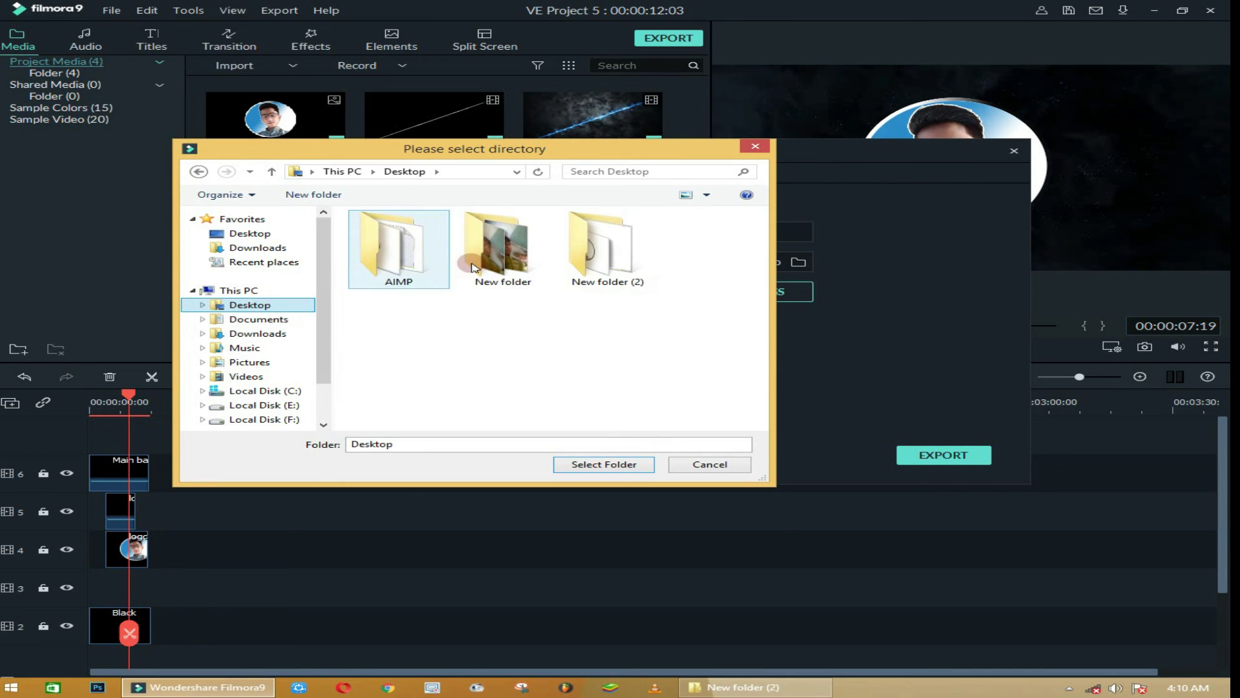
double_click(646, 250)
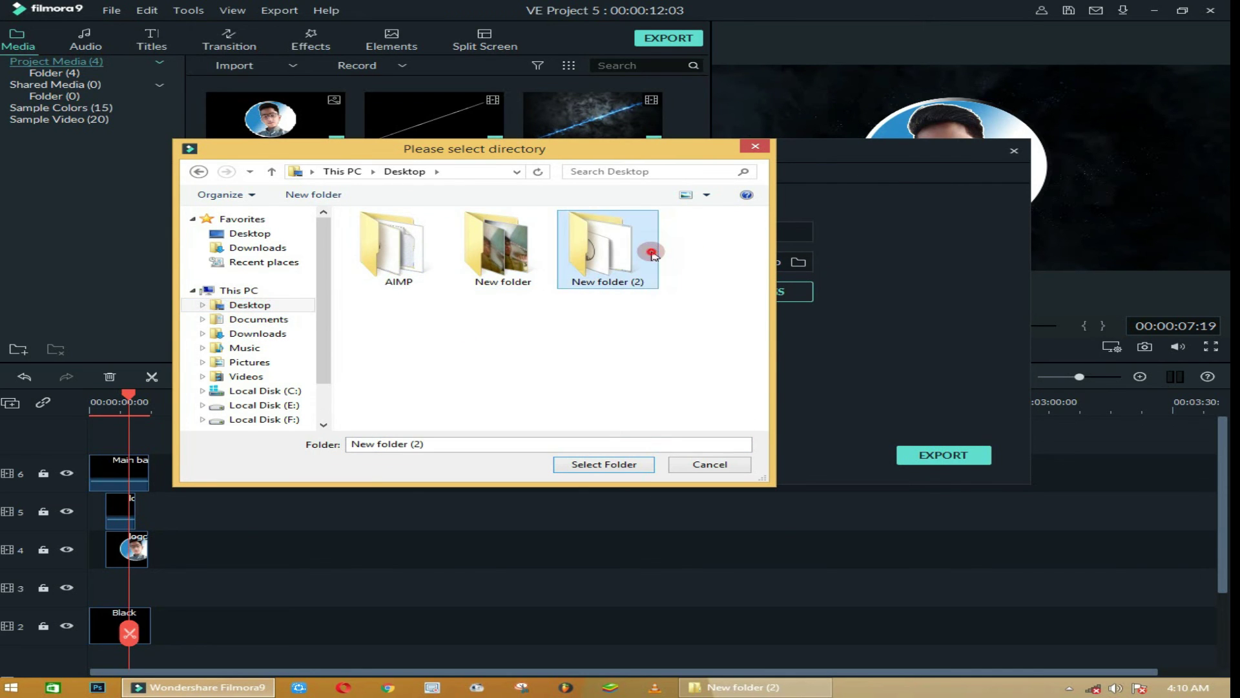
left_click(602, 464)
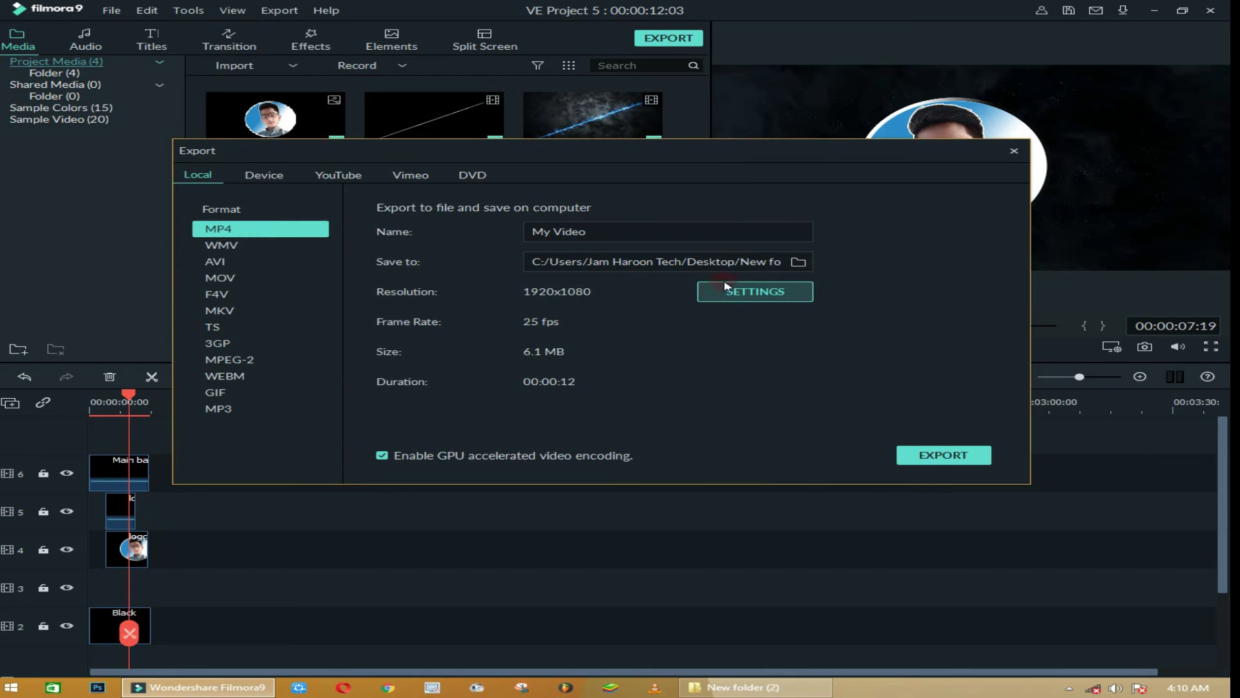
left_click(974, 459)
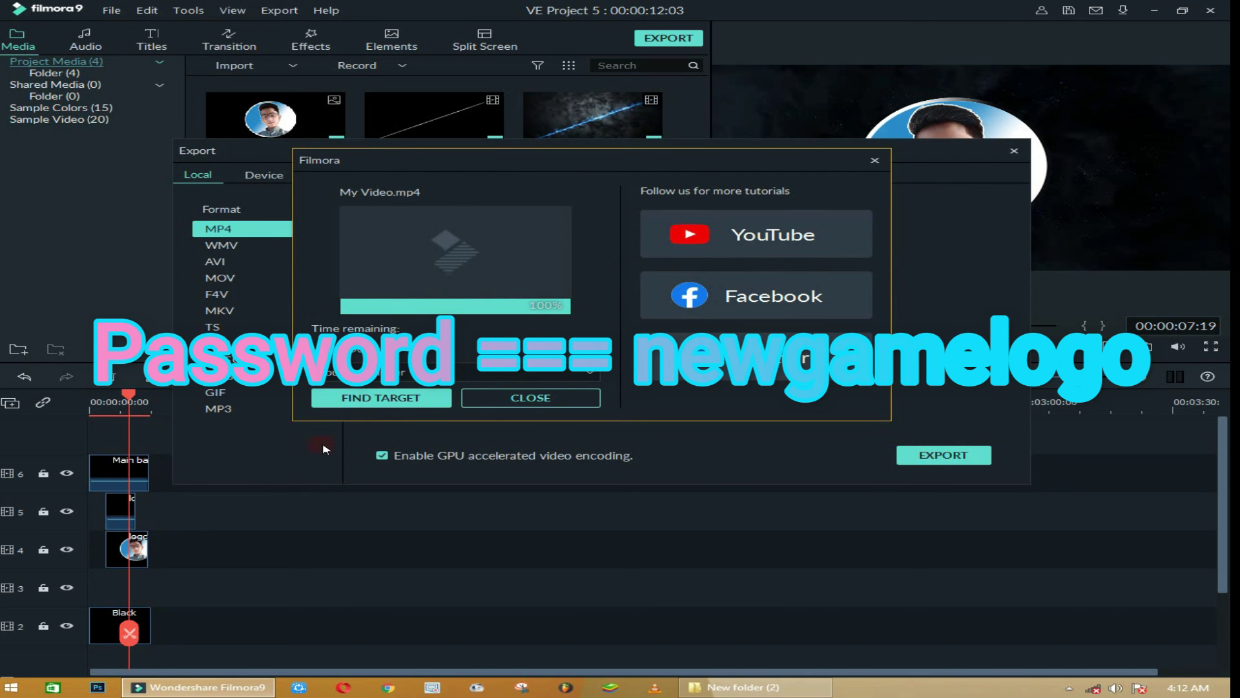
Locate the exported My Video file in its folder and play it in VLC media player
left_click(400, 399)
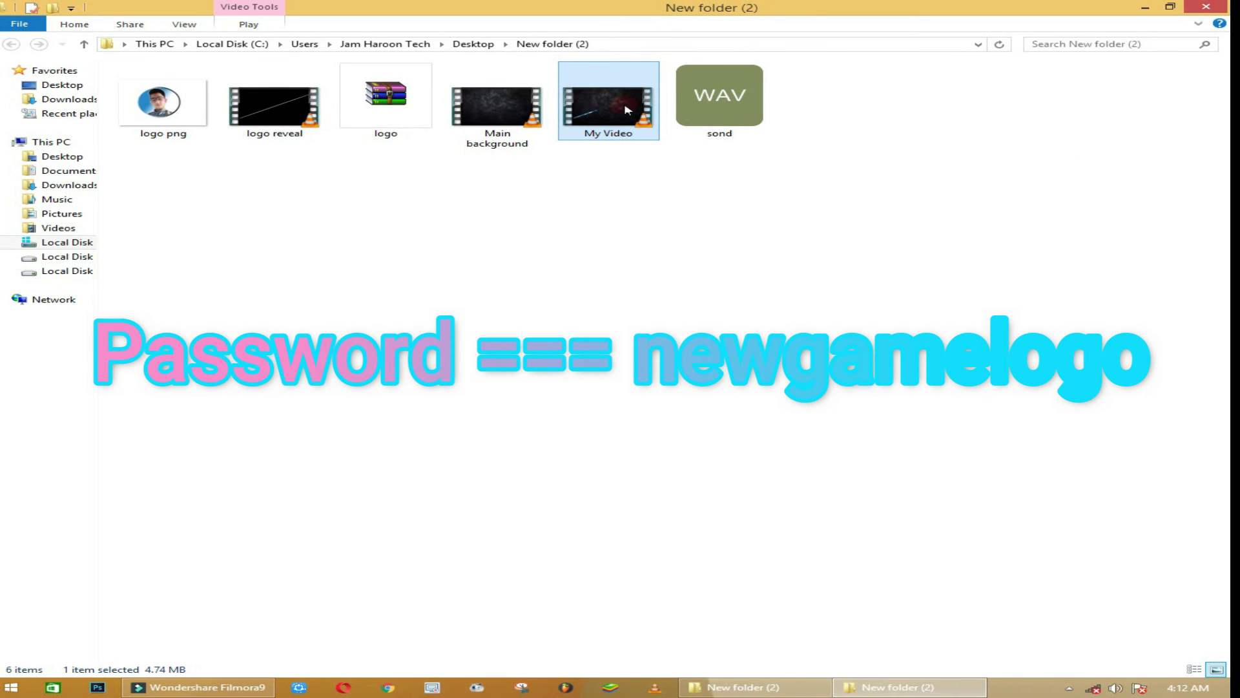
double_click(625, 110)
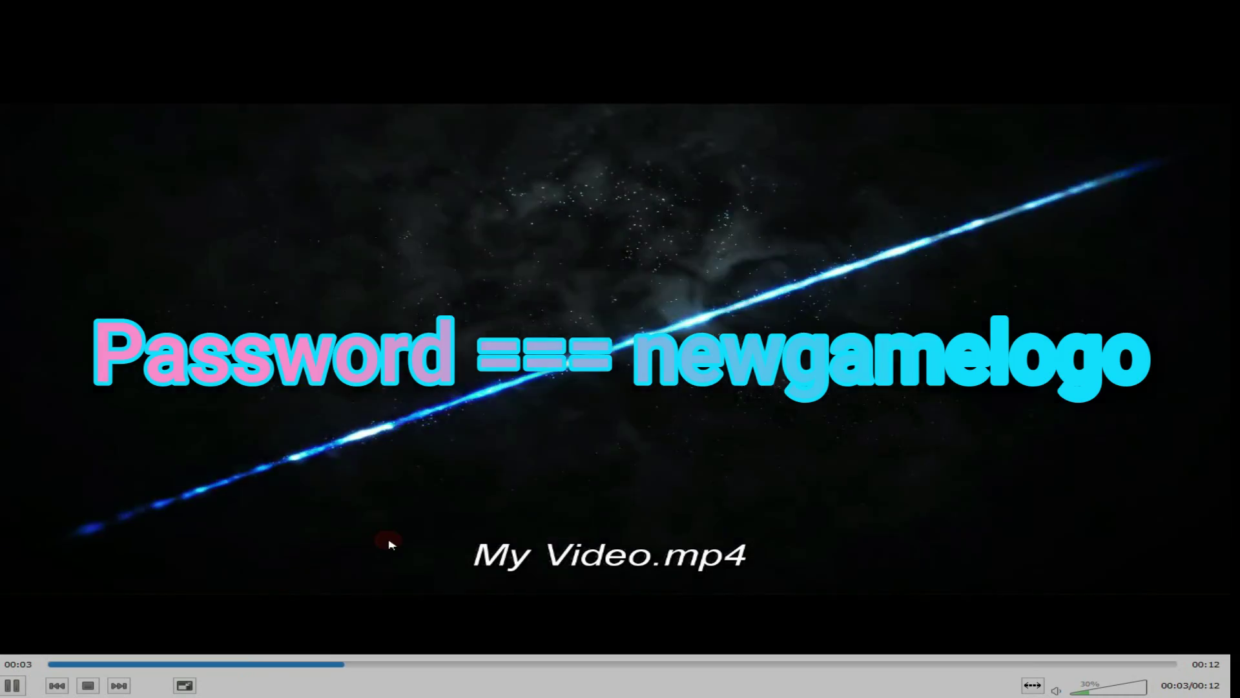
scroll(400, 540, "up", 5)
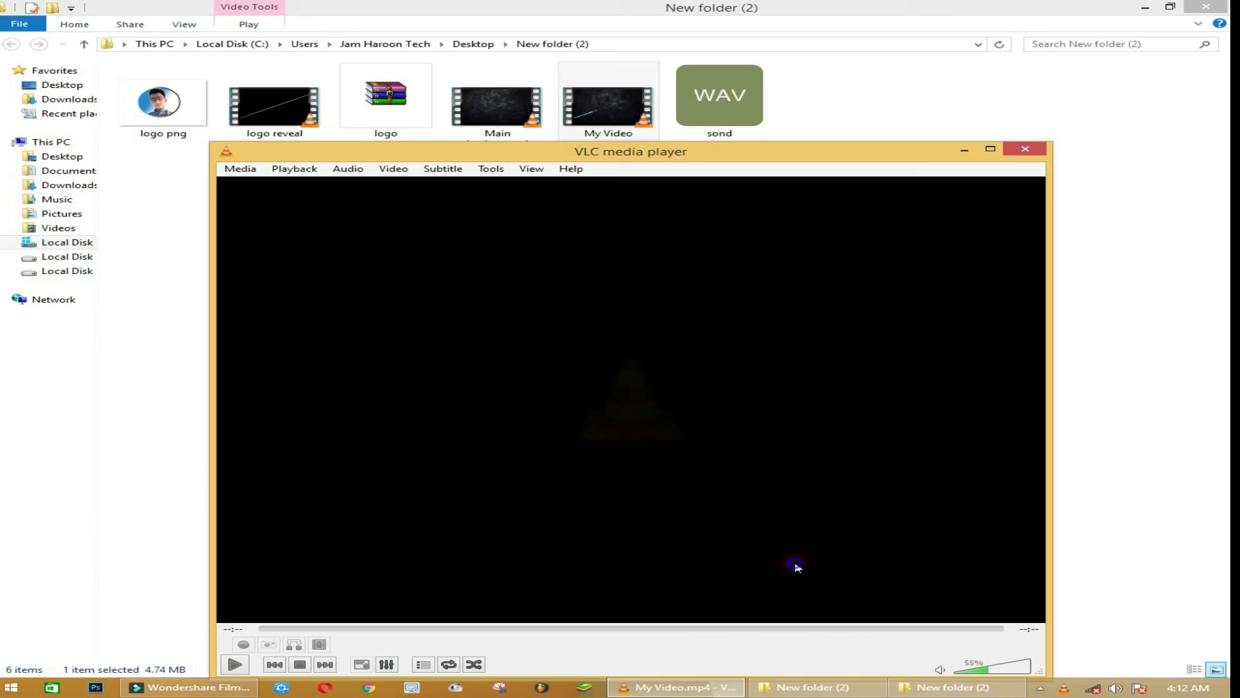
right_click(794, 563)
left_click(837, 553)
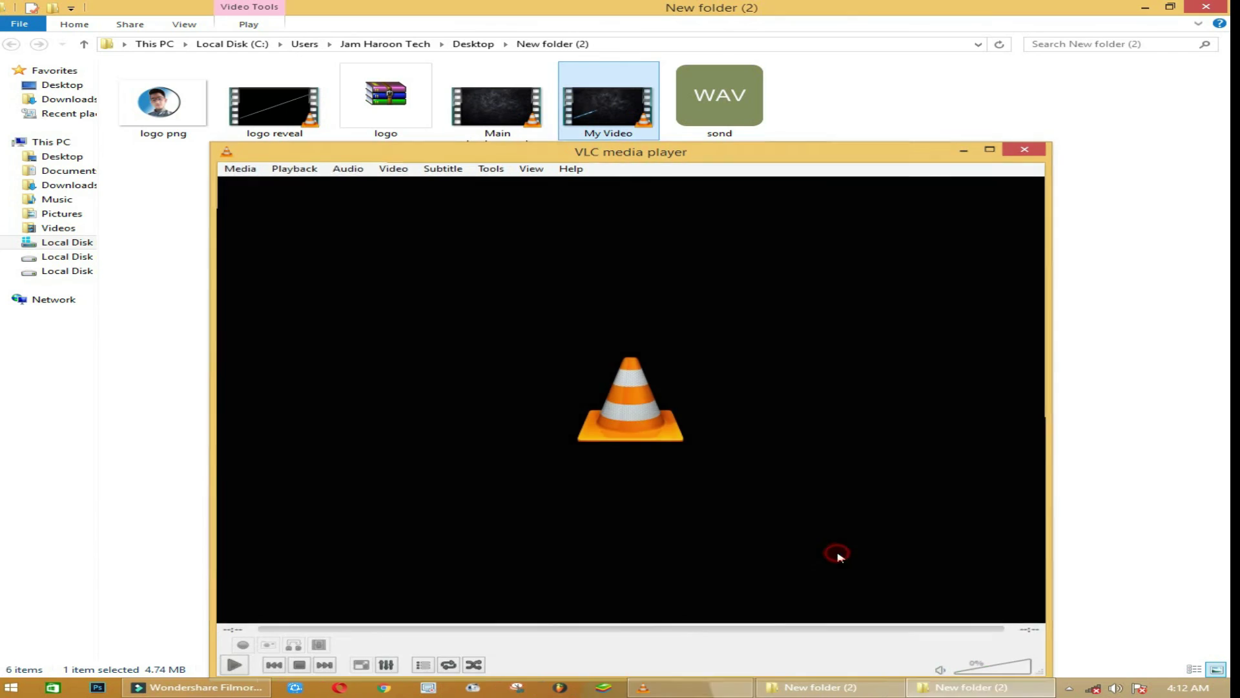